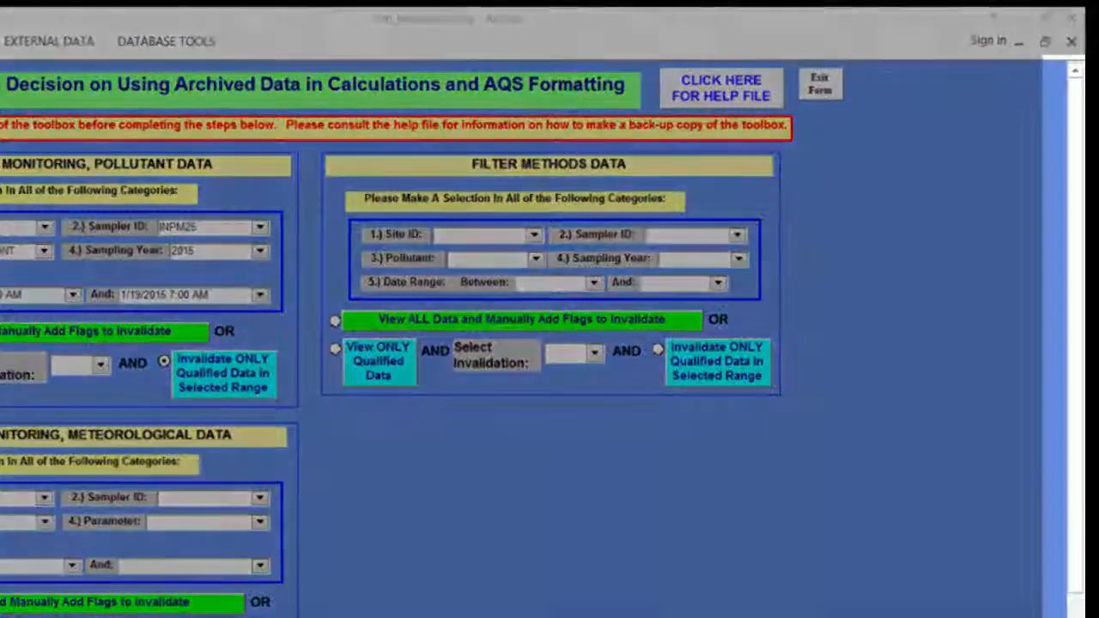
In the meteorological data section, select site S46, sampler INMET and sampling year 2013.
scroll(550, 343, down, 1)
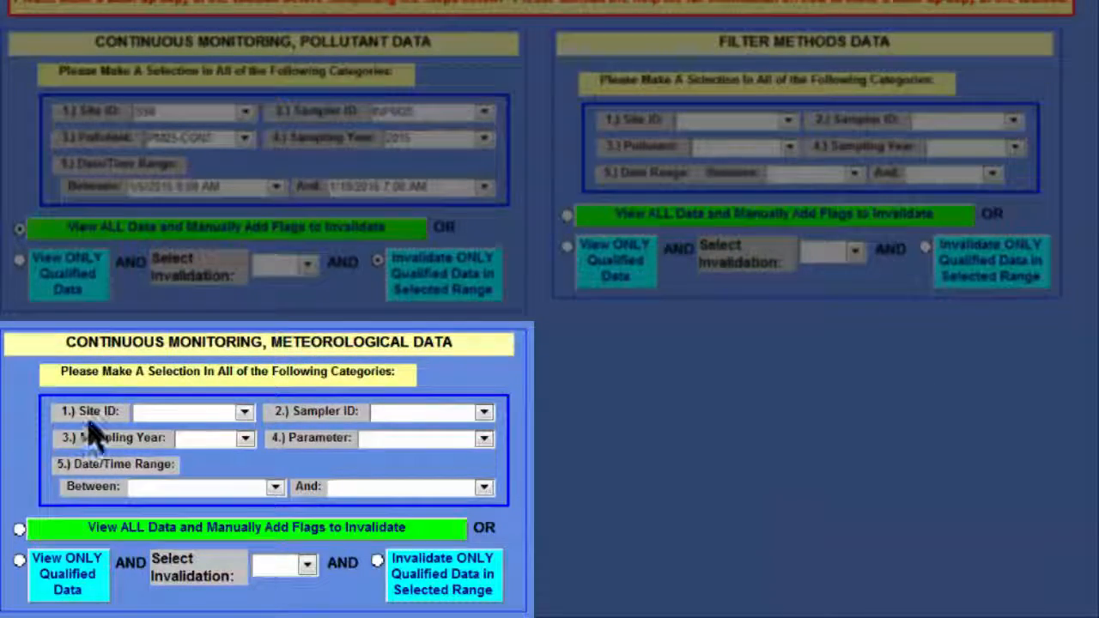
click(245, 412)
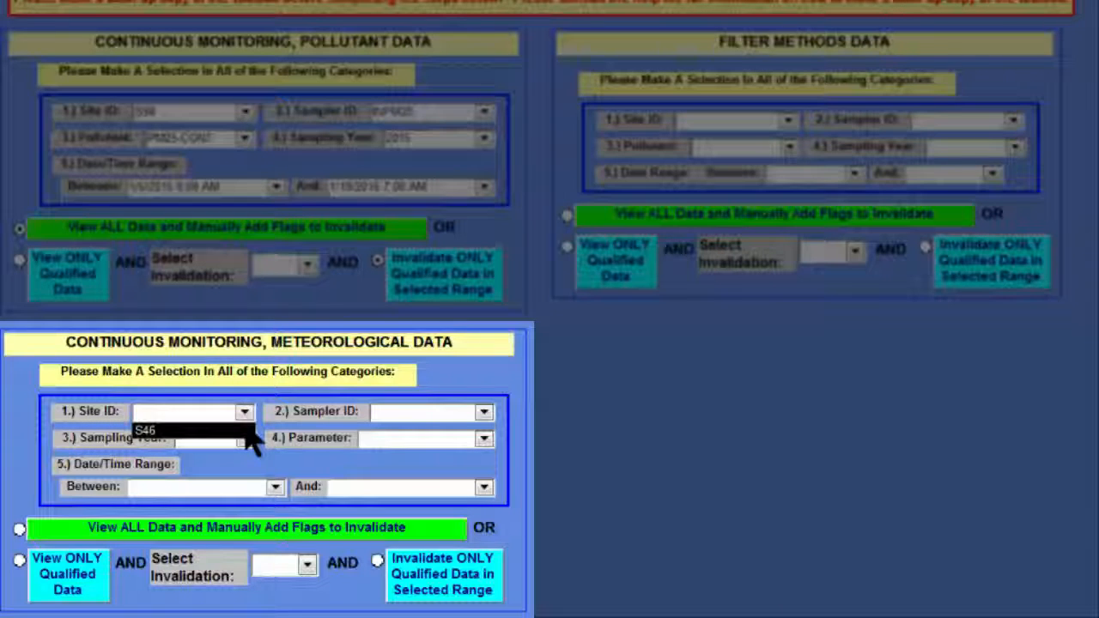
click(249, 432)
click(484, 412)
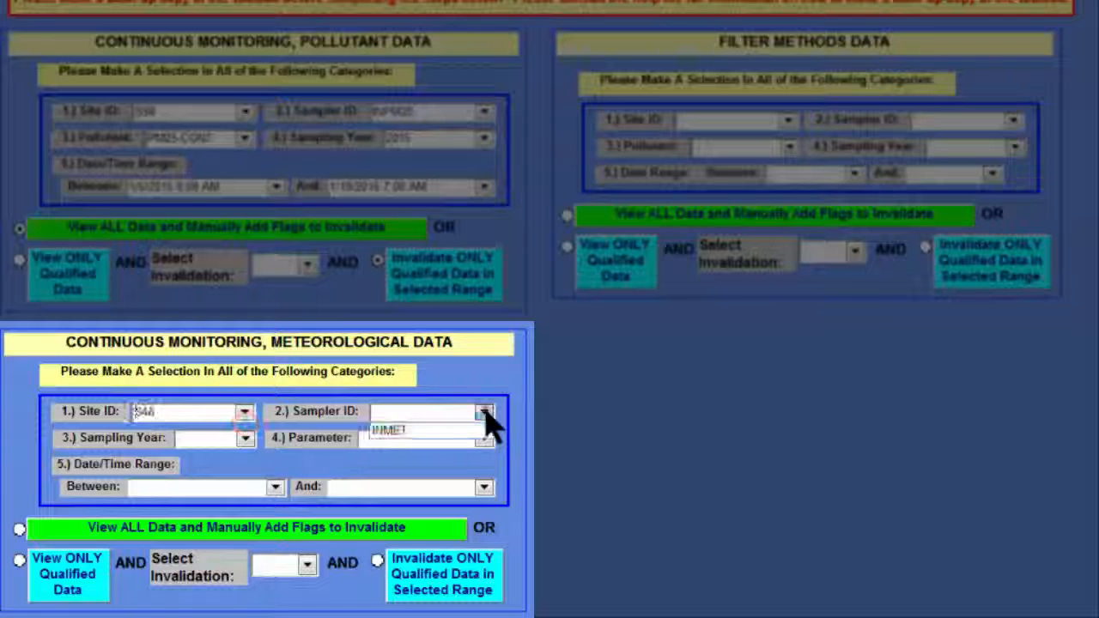
click(483, 434)
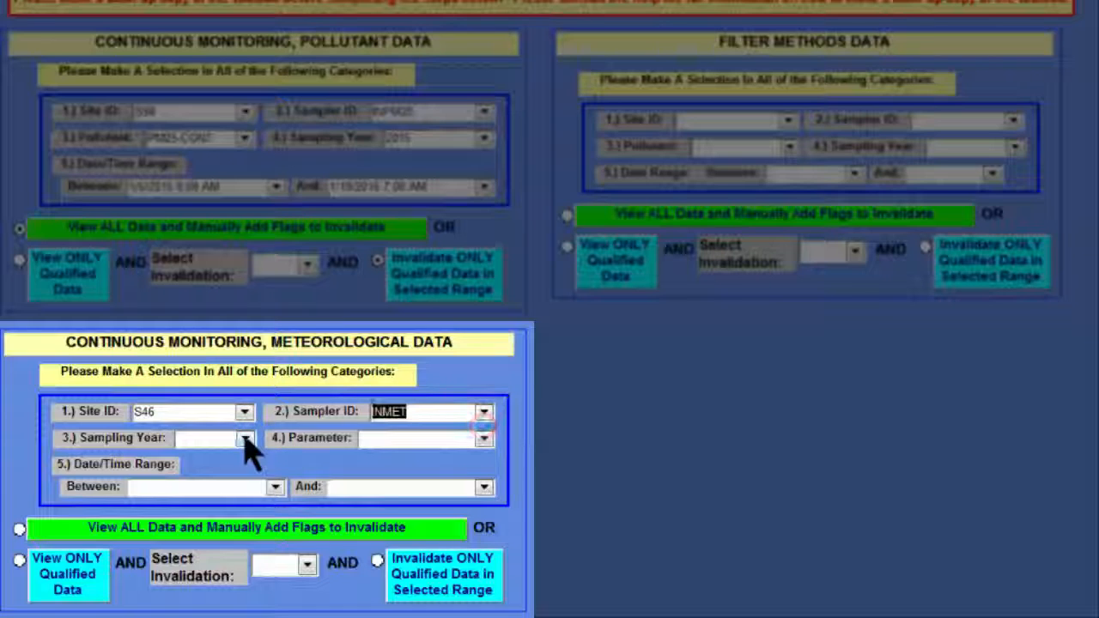
click(245, 439)
click(244, 456)
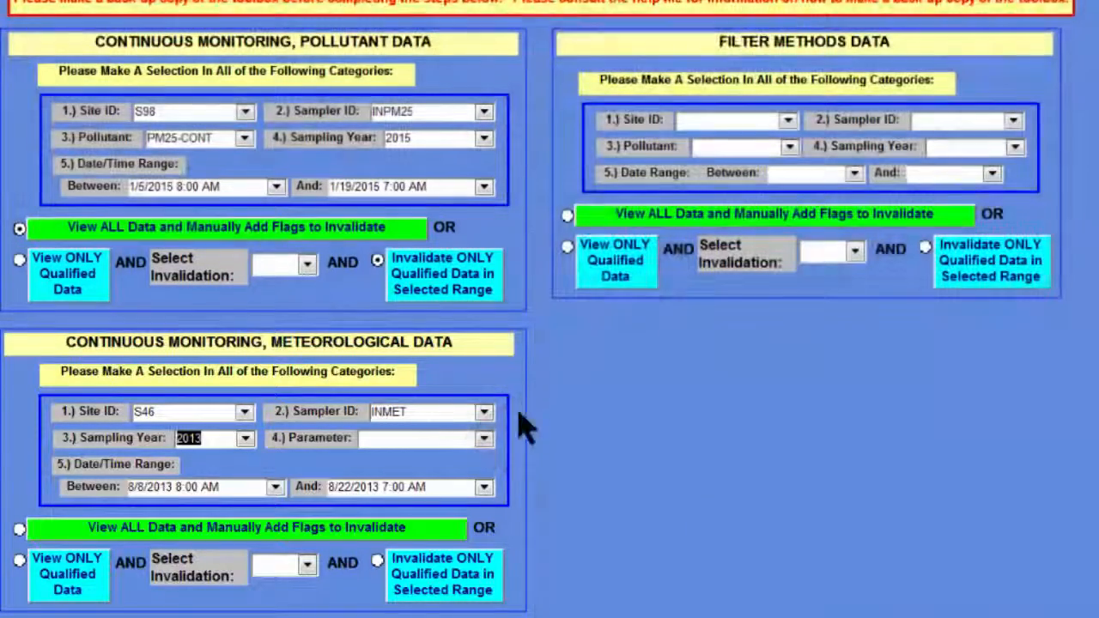
Invalidate all four qualified Ambient Temp rows with code AN (Machine Malfunction) and close the datasheet.
click(484, 439)
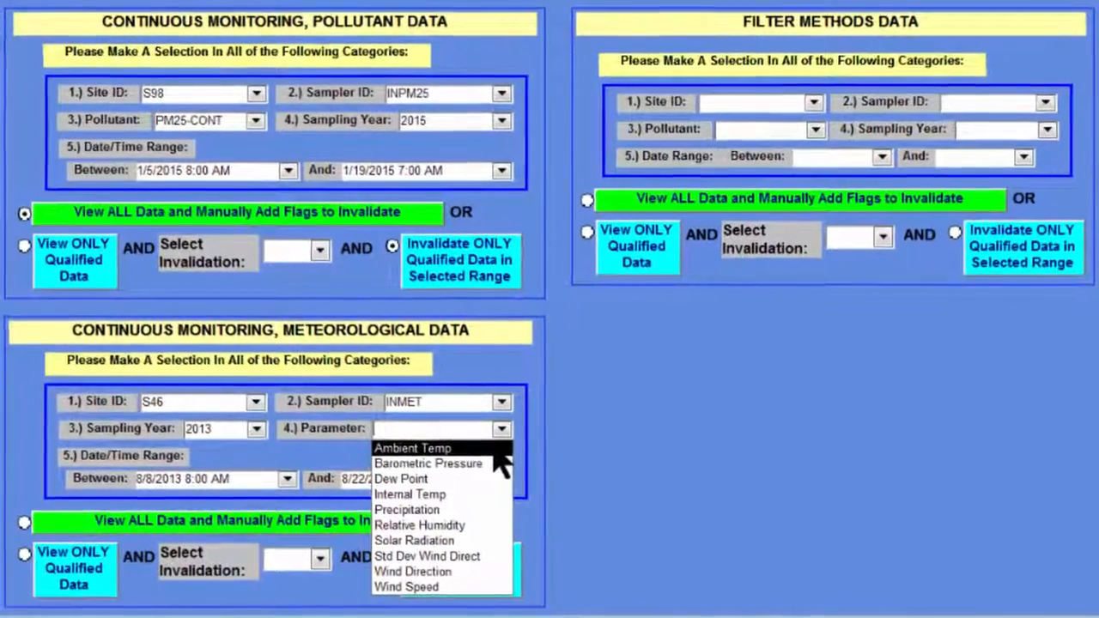
click(493, 451)
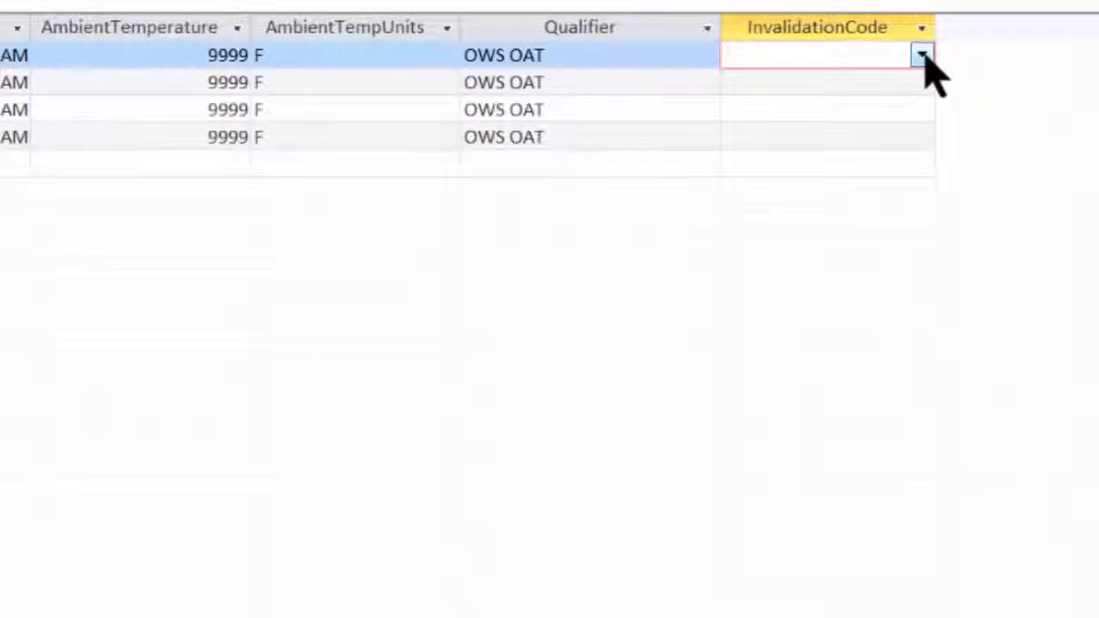
click(922, 55)
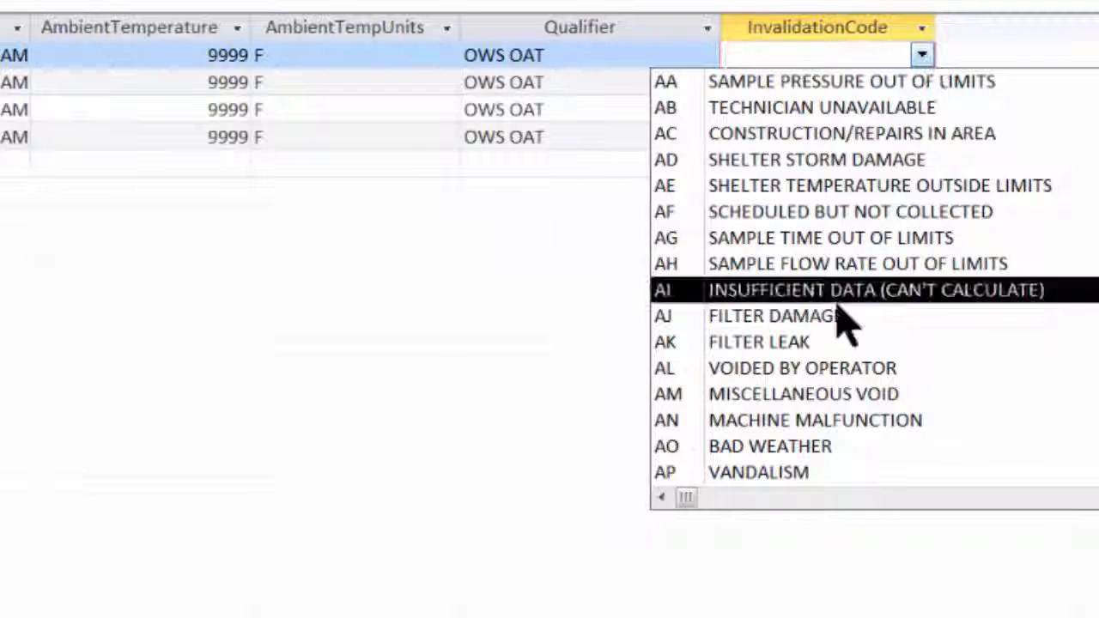
click(835, 421)
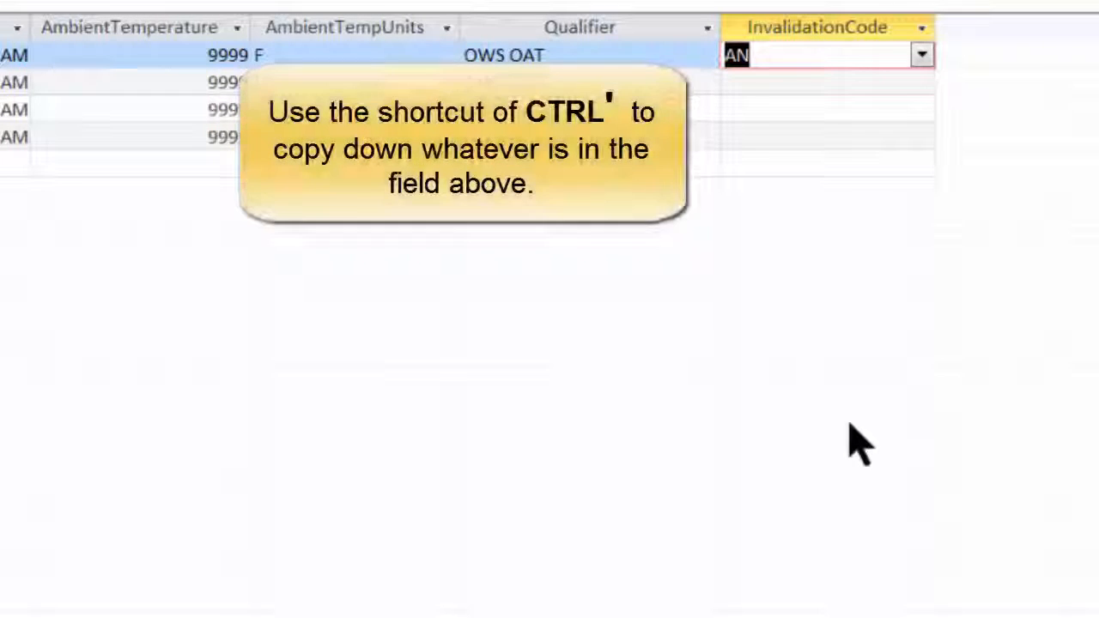
click(779, 82)
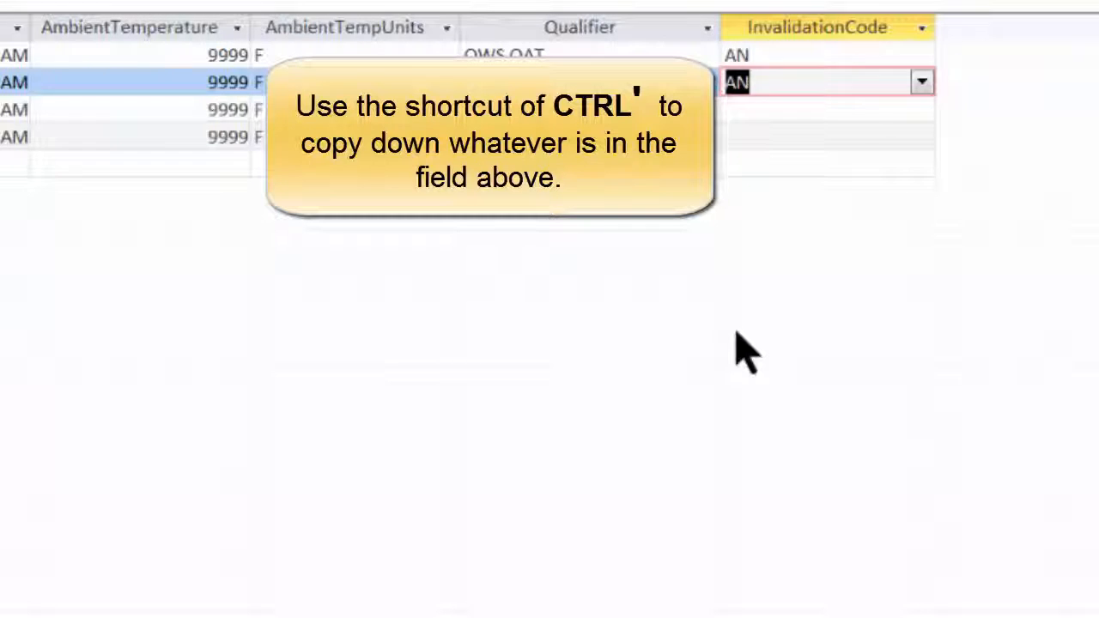
key(Down)
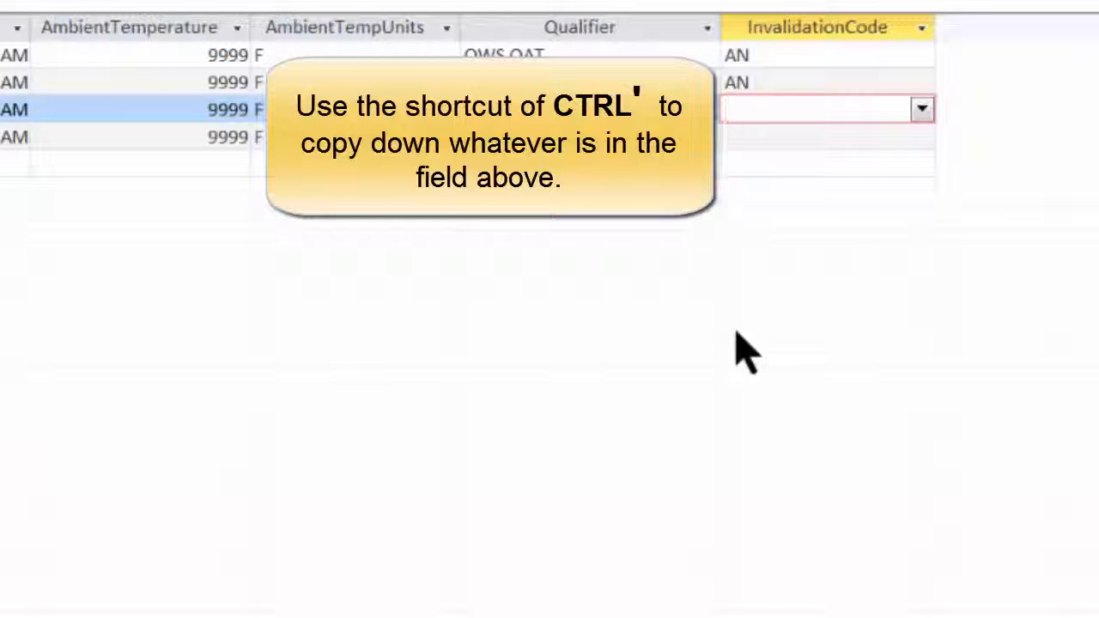
key(Down)
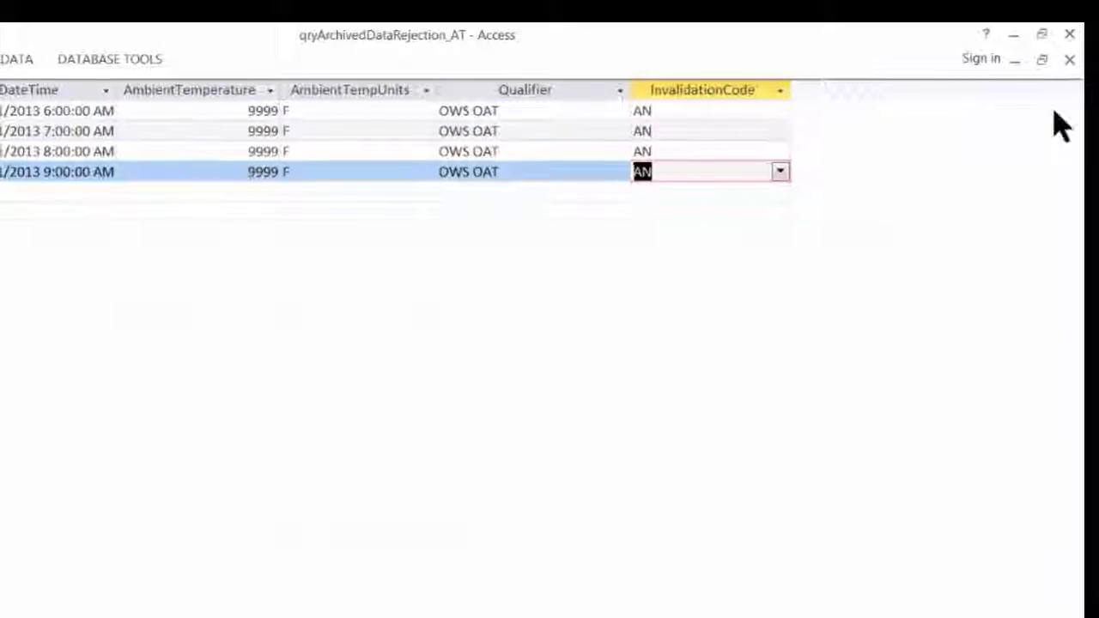
click(1070, 61)
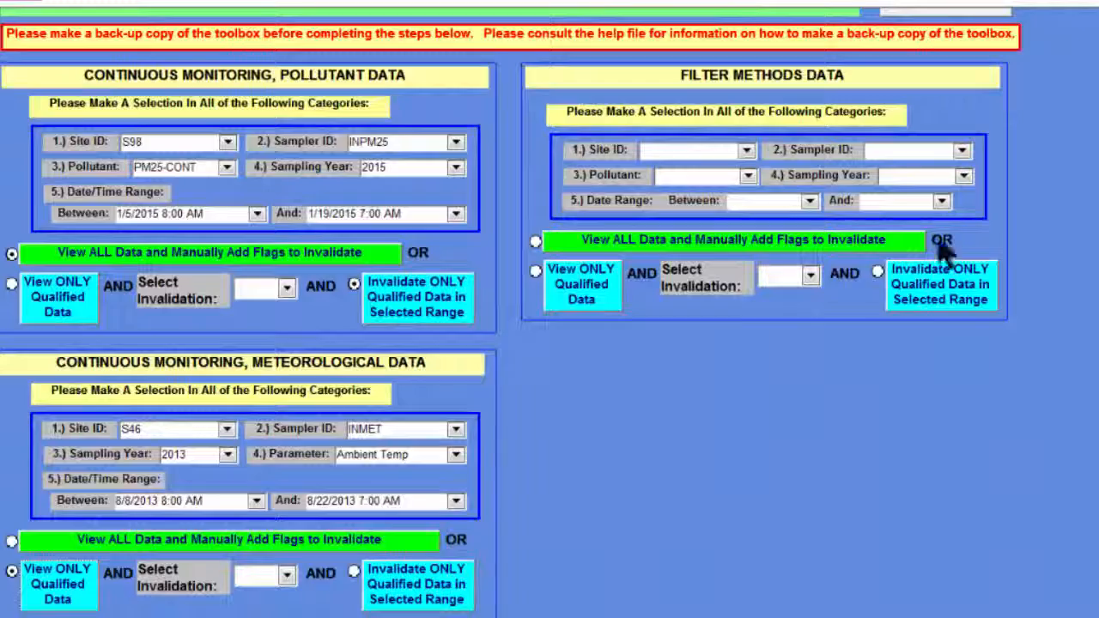
Switch the parameter to Precipitation and view only its qualified data.
click(456, 454)
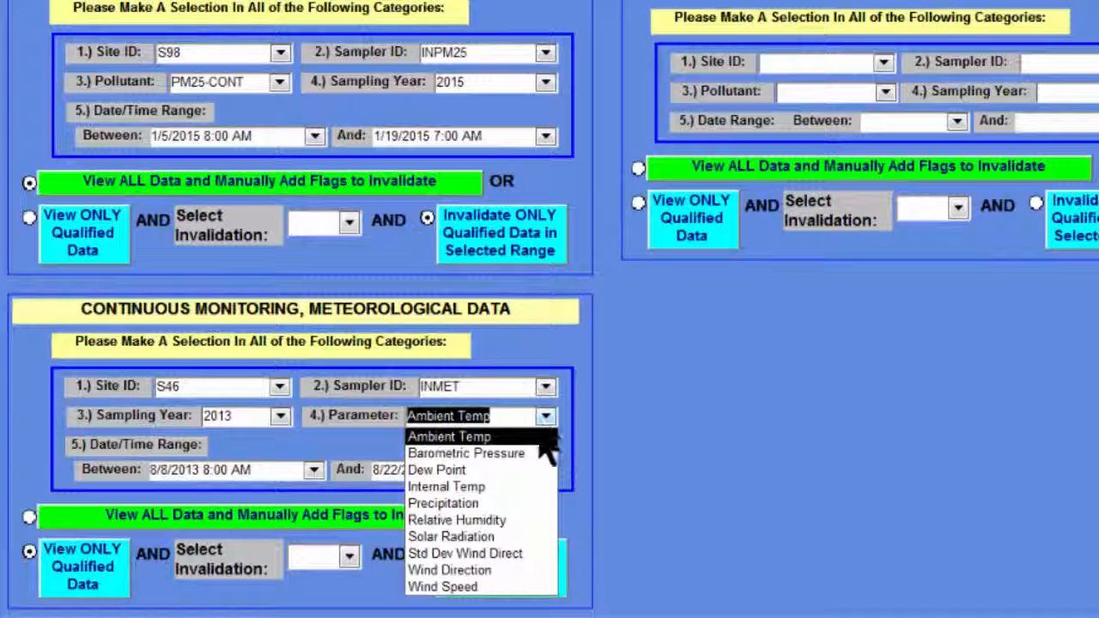
click(516, 507)
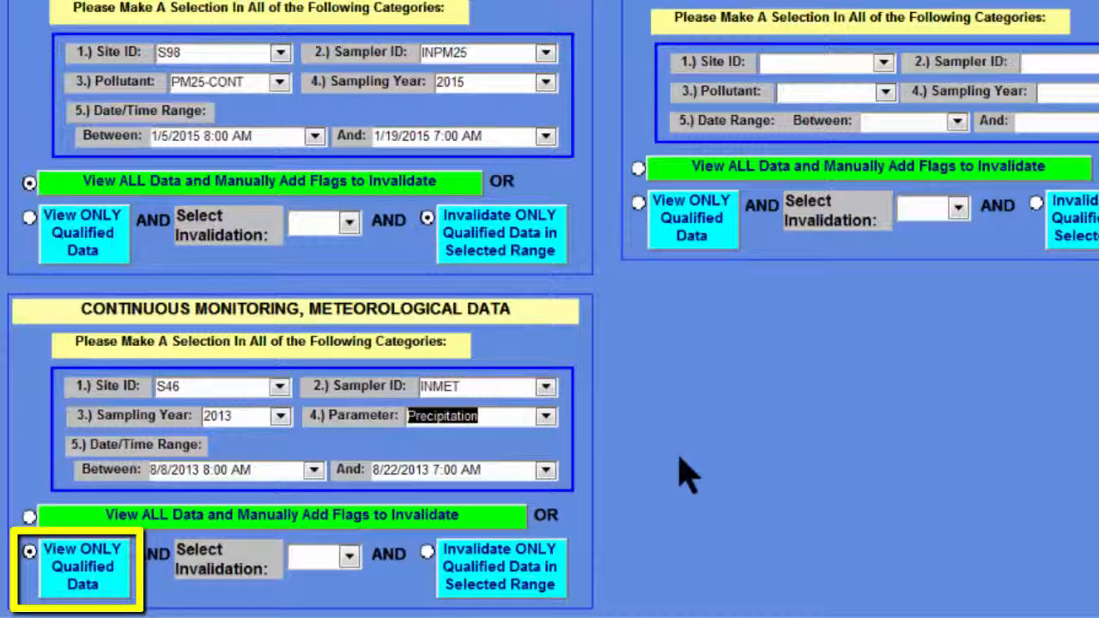
click(93, 582)
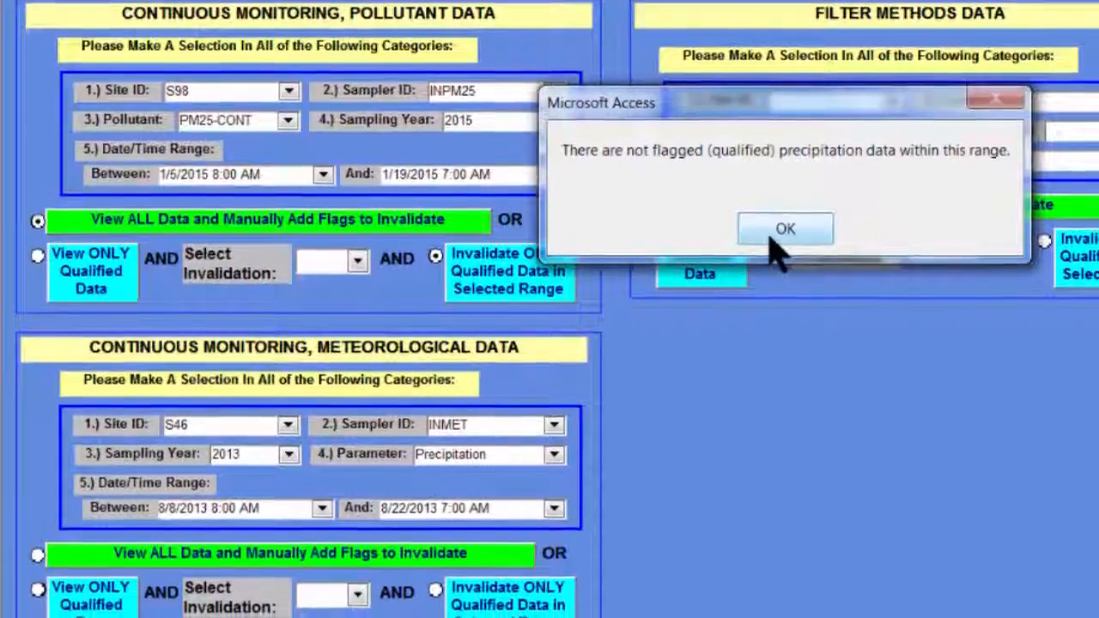
click(775, 244)
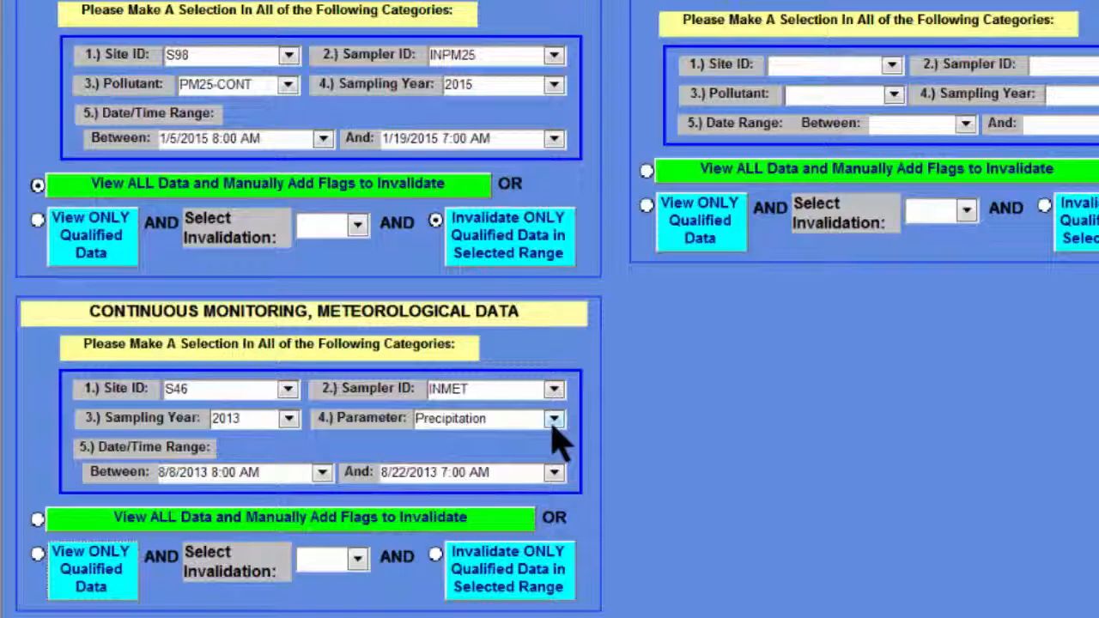
Switch the parameter to Relative Humidity and view only its qualified data.
click(553, 420)
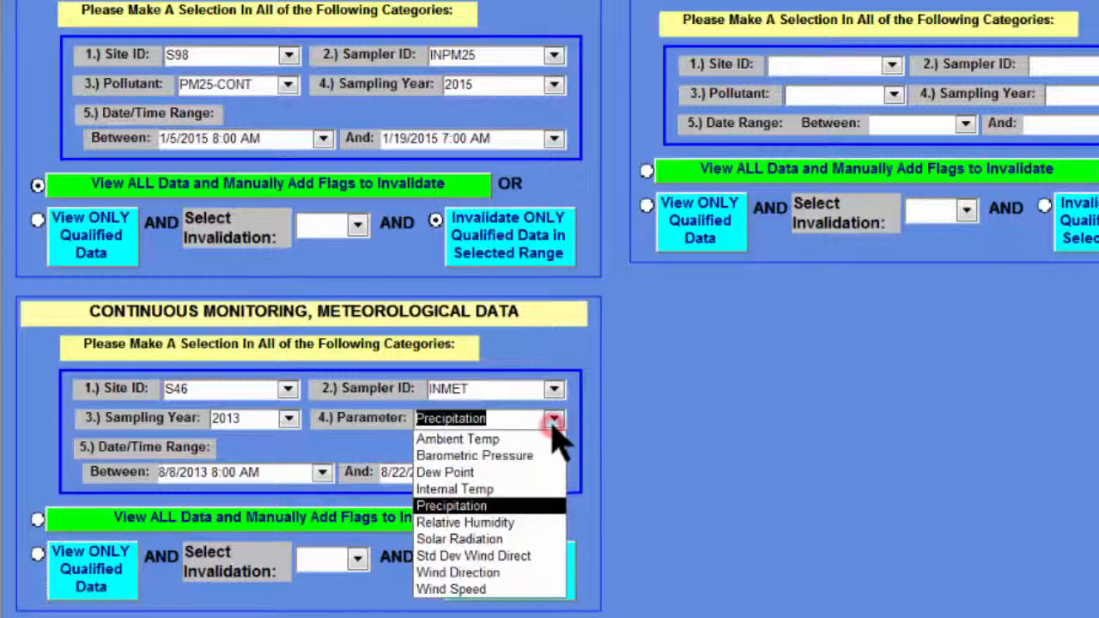
click(526, 523)
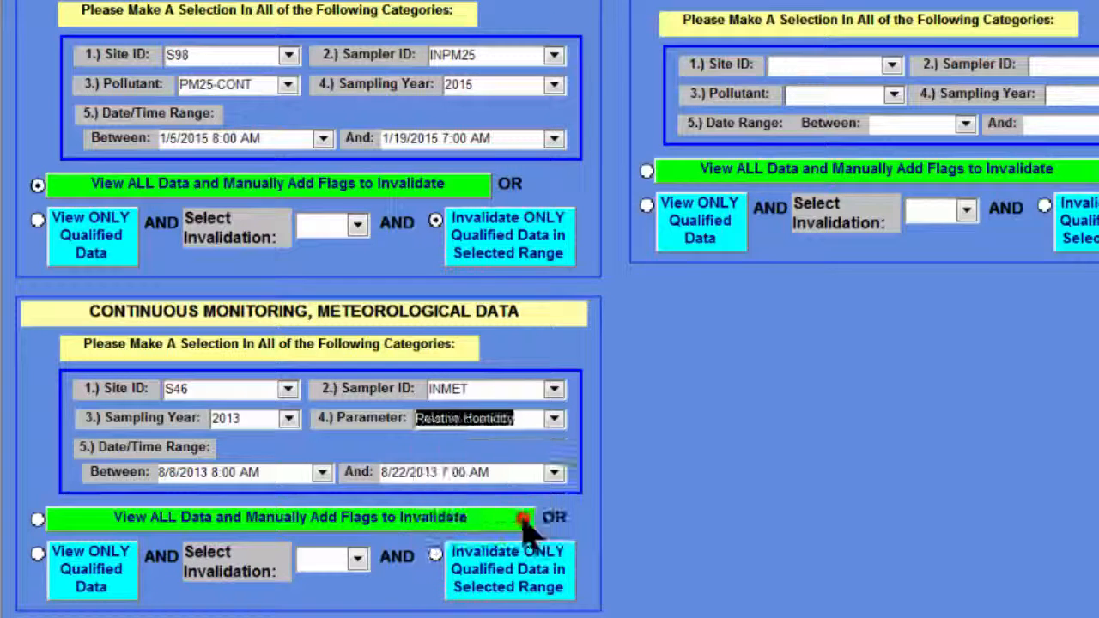
click(115, 582)
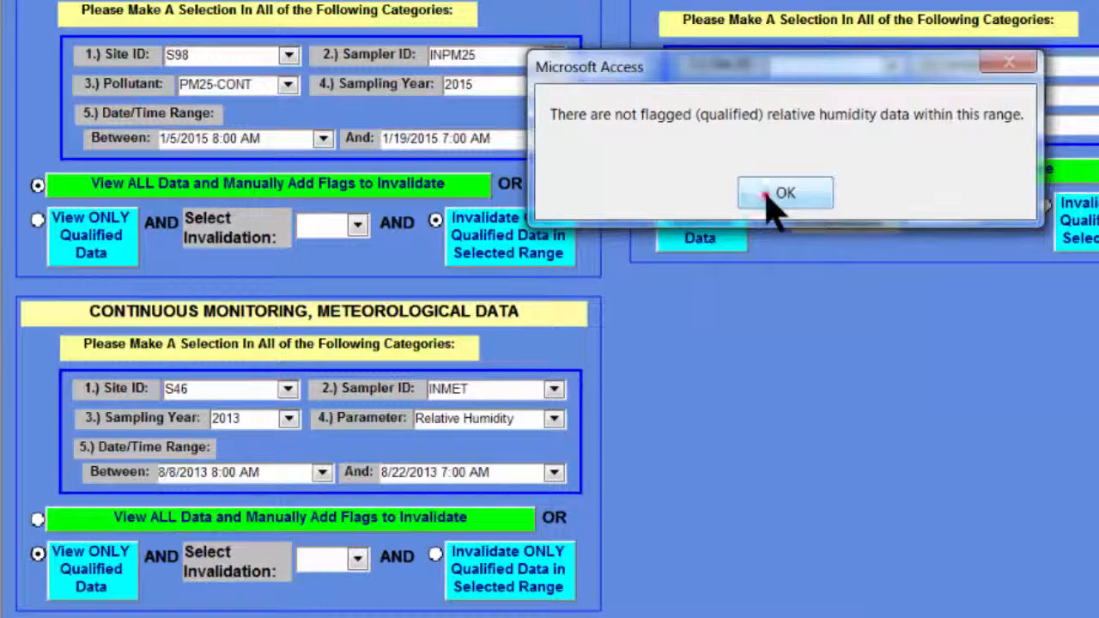
click(777, 196)
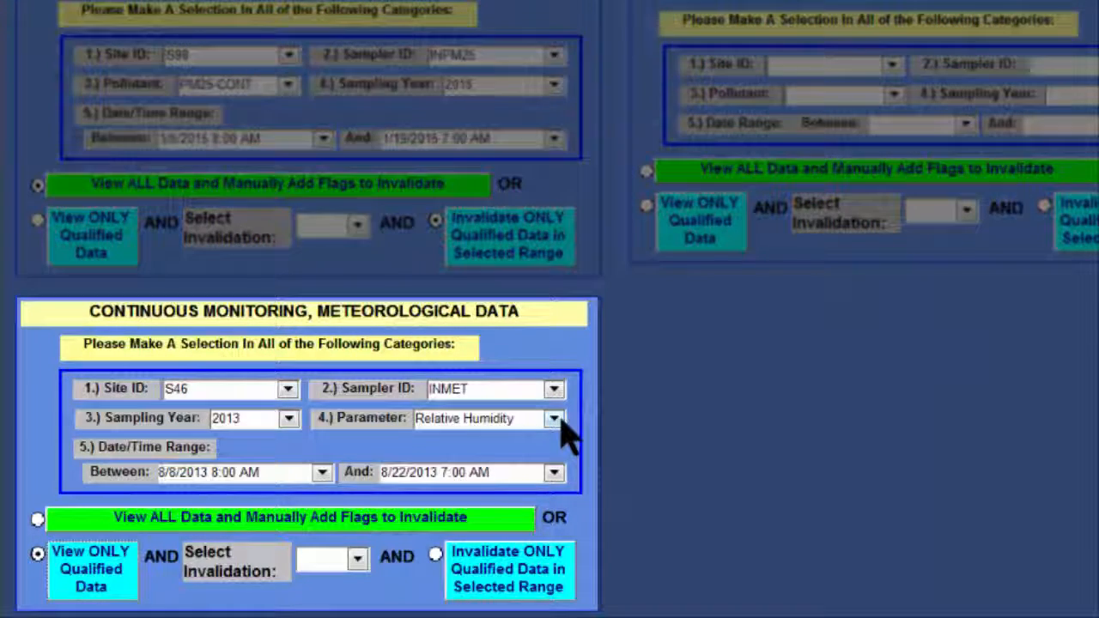
Open the qualified Wind Speed data and invalidate all four rows with code AN (Machine Malfunction).
click(556, 420)
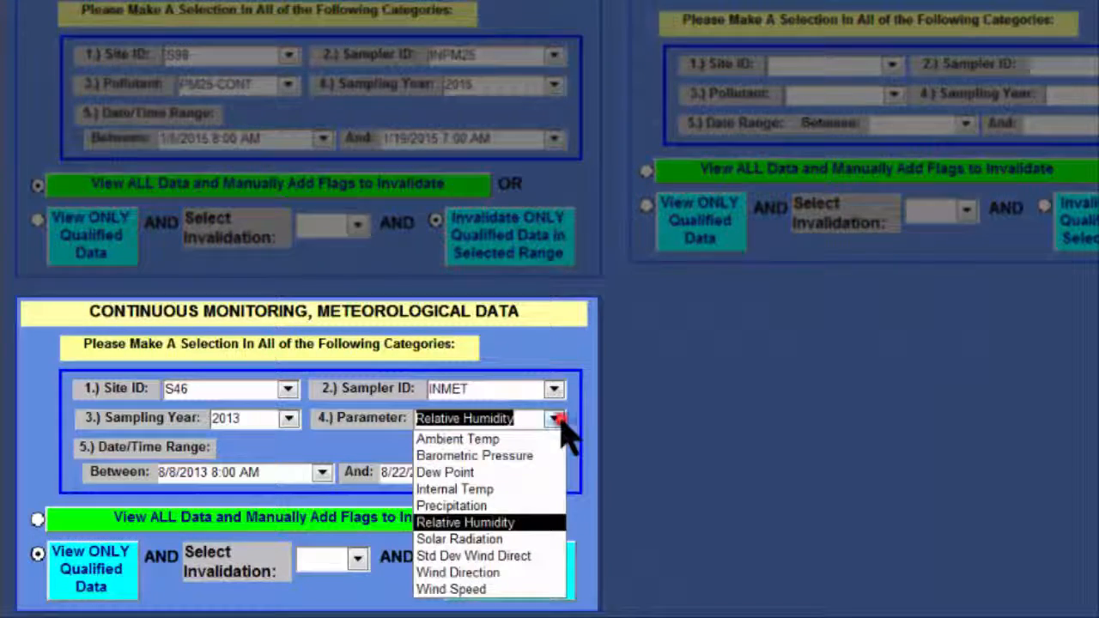
click(495, 593)
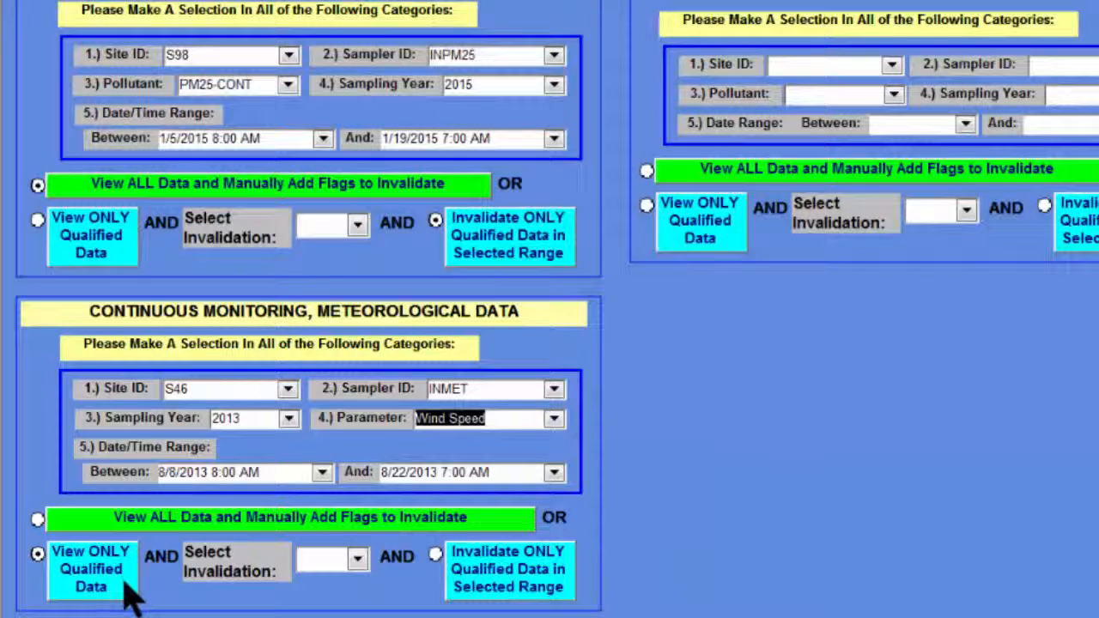
click(127, 589)
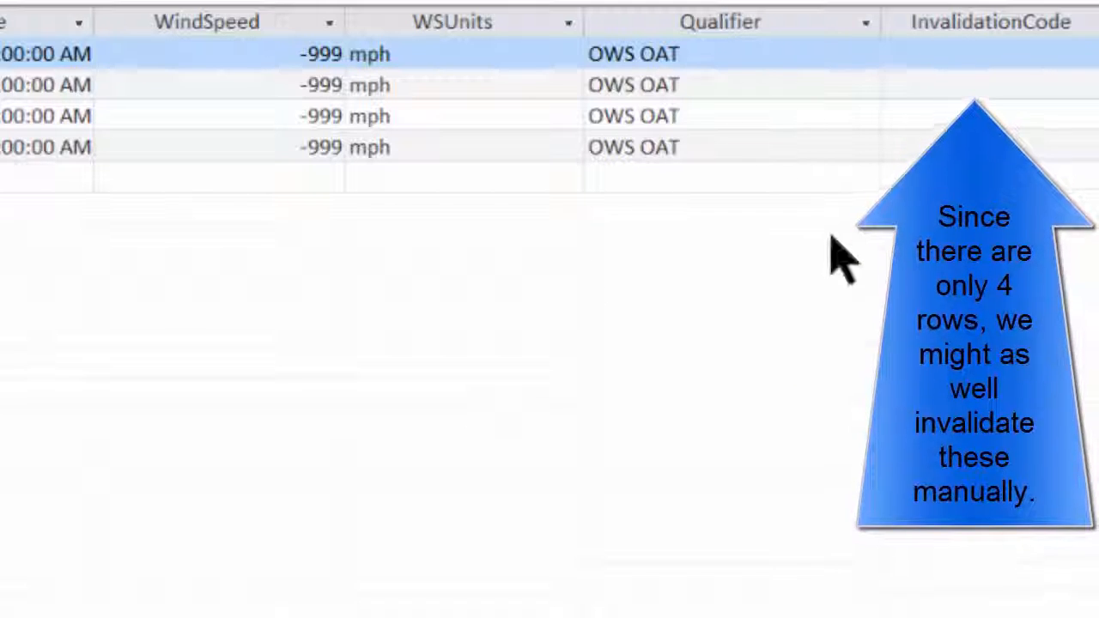
click(931, 52)
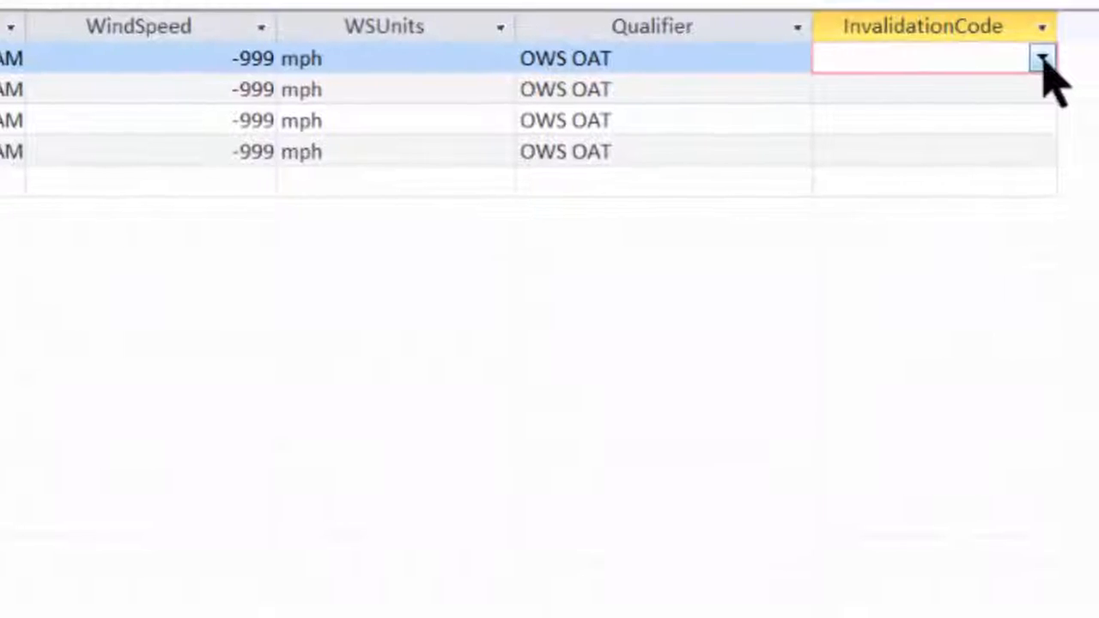
click(1062, 58)
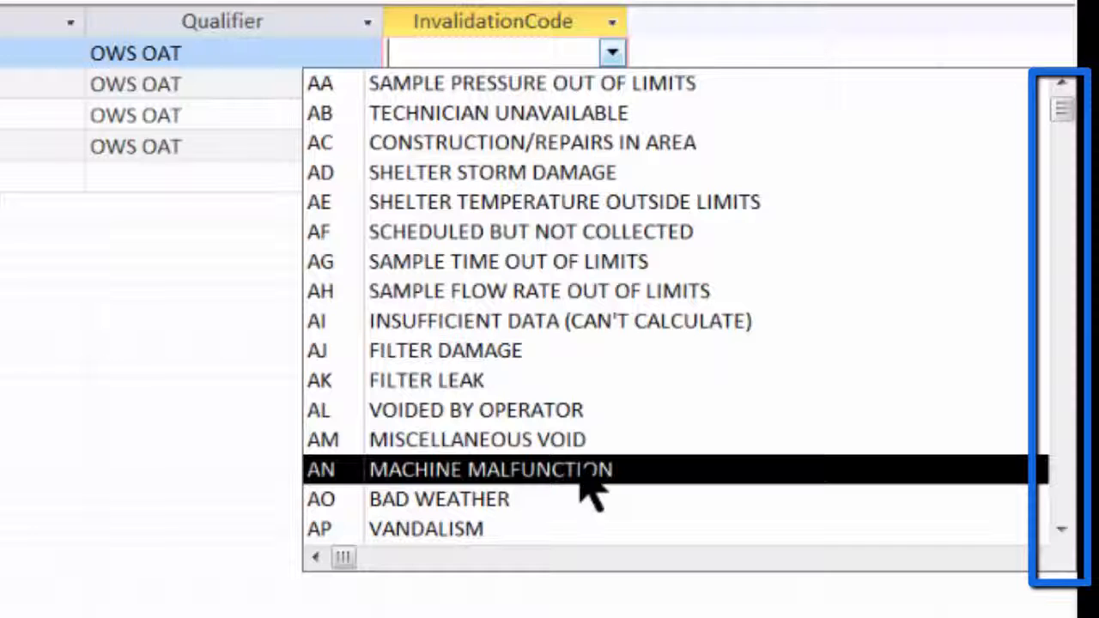
click(580, 471)
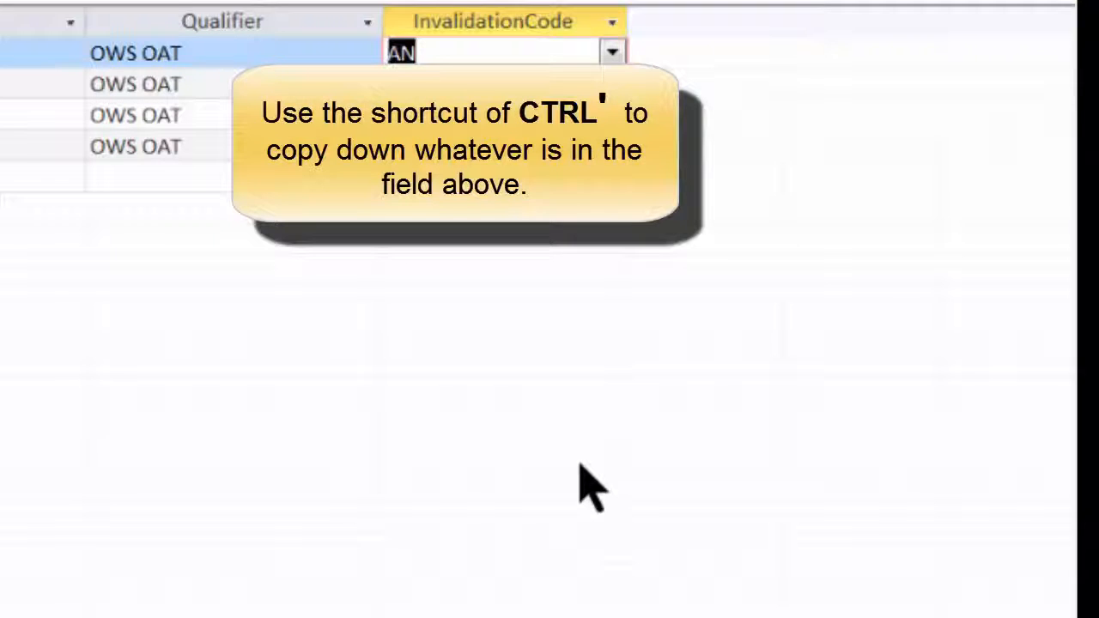
key(Down)
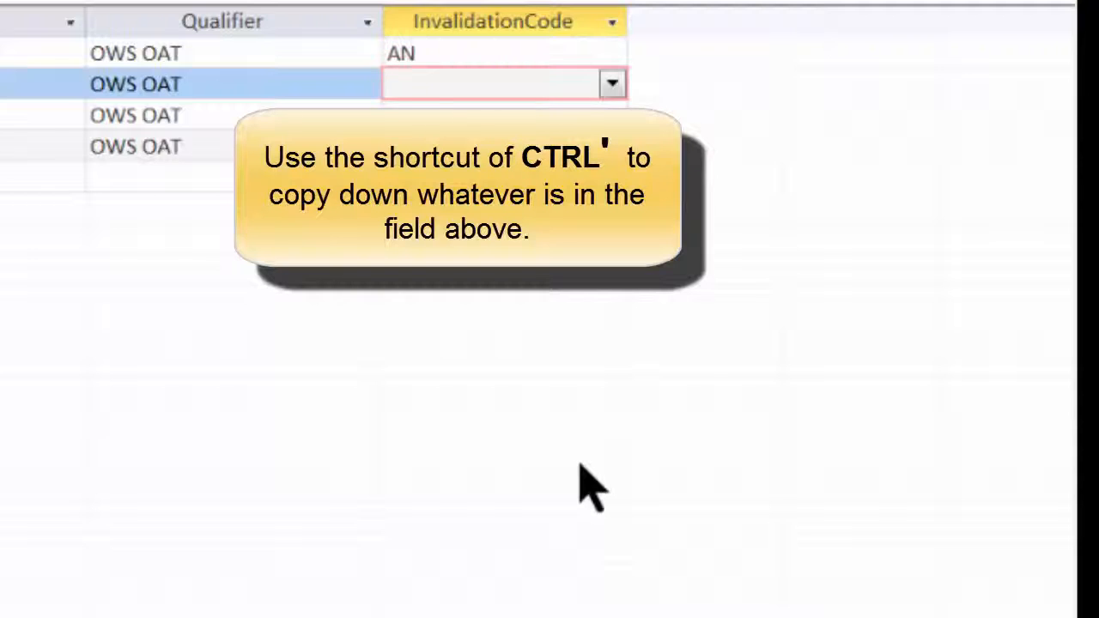
key(Down)
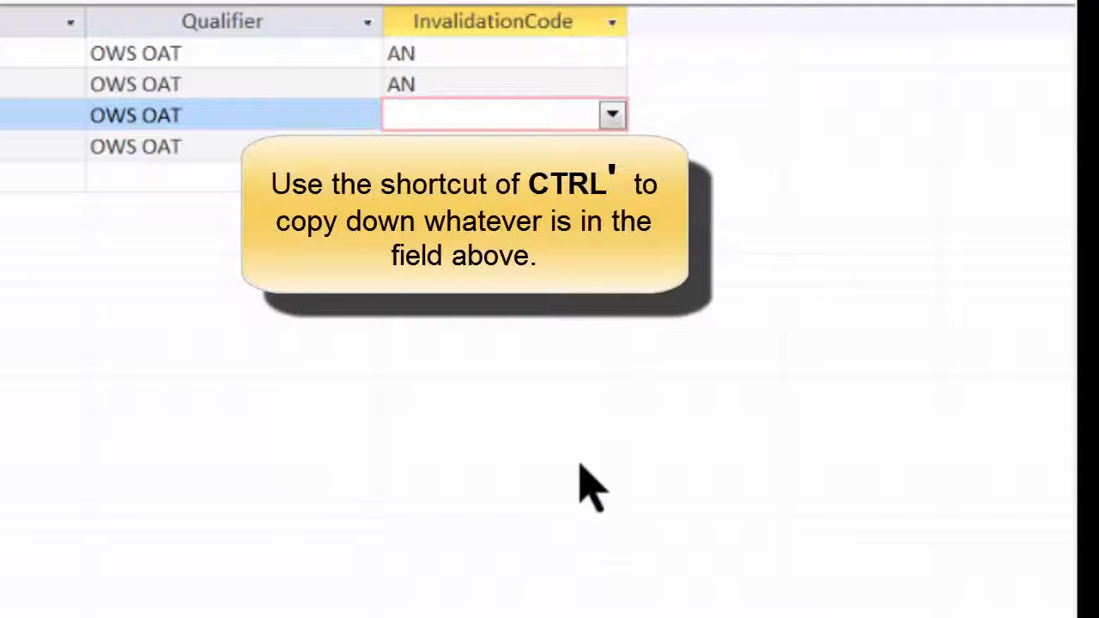
key(Down)
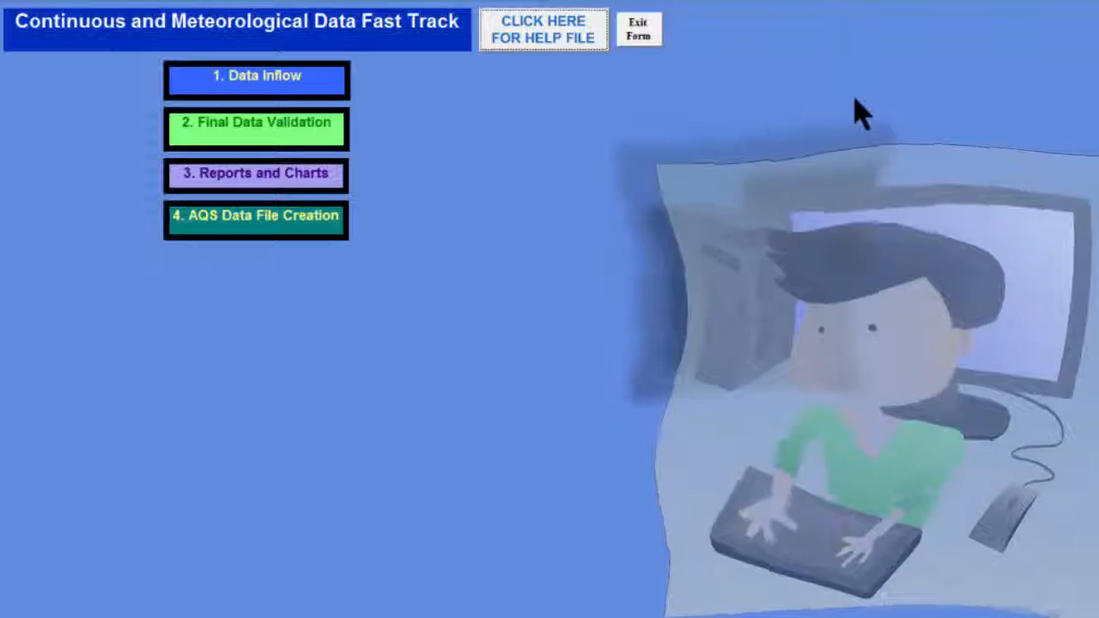
Exit the Continuous and Meteorological Data Fast Track form.
click(640, 34)
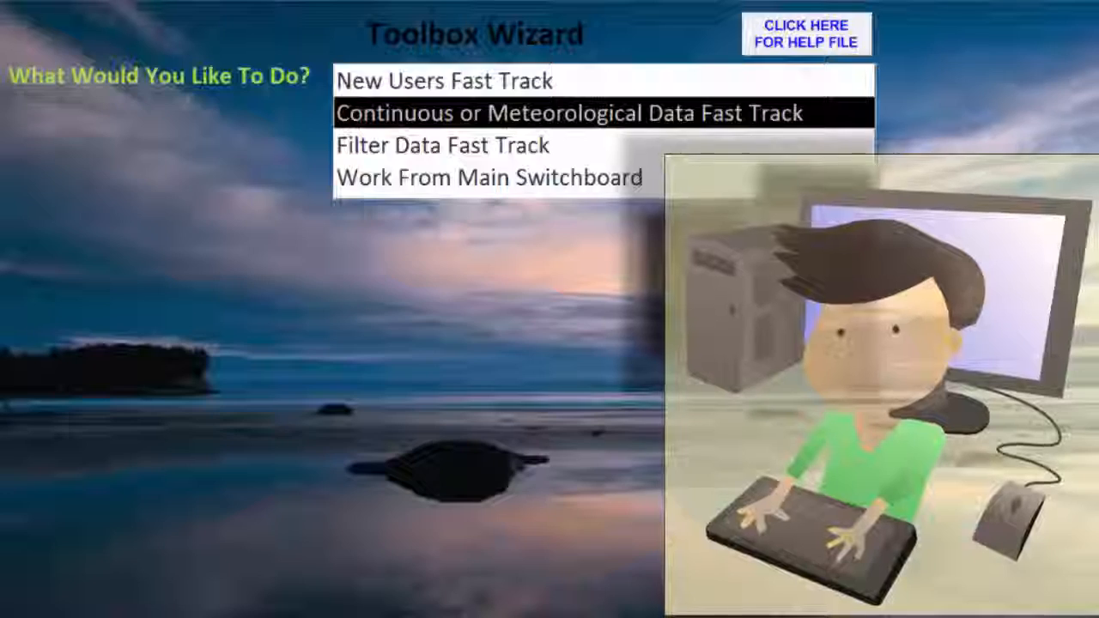